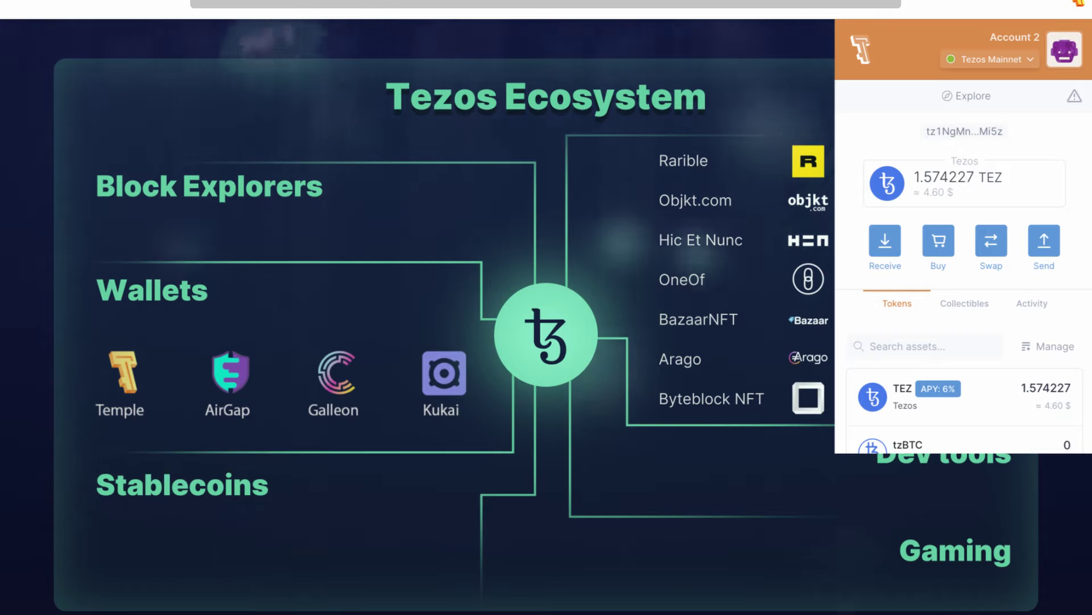
- Dismiss the Temple Wallet popup so the Tezos ecosystem slide is fully visible
click(842, 461)
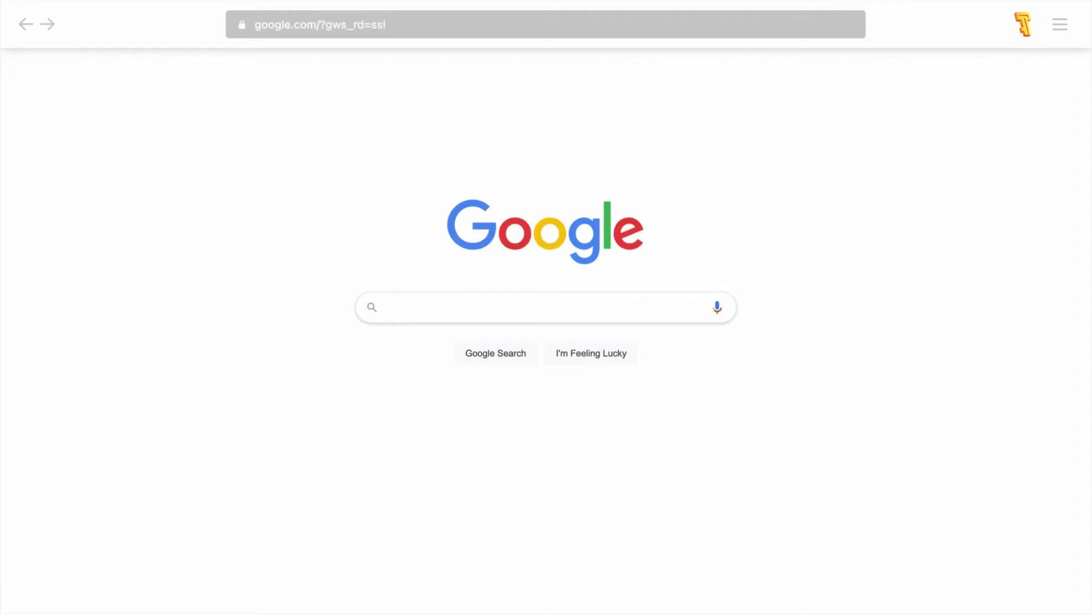
- Search Google for 'hic et nunc' and open the hicetnunc.art site
text(hic et nunc)
key(Return)
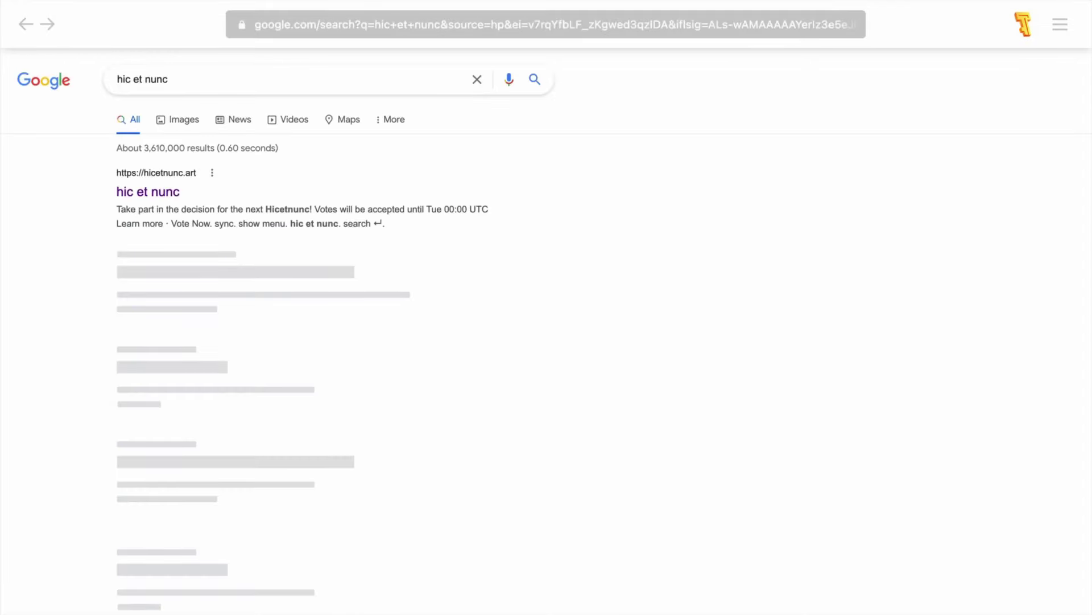
click(165, 193)
- Connect the site to Temple wallet, approving with Account 2
click(777, 108)
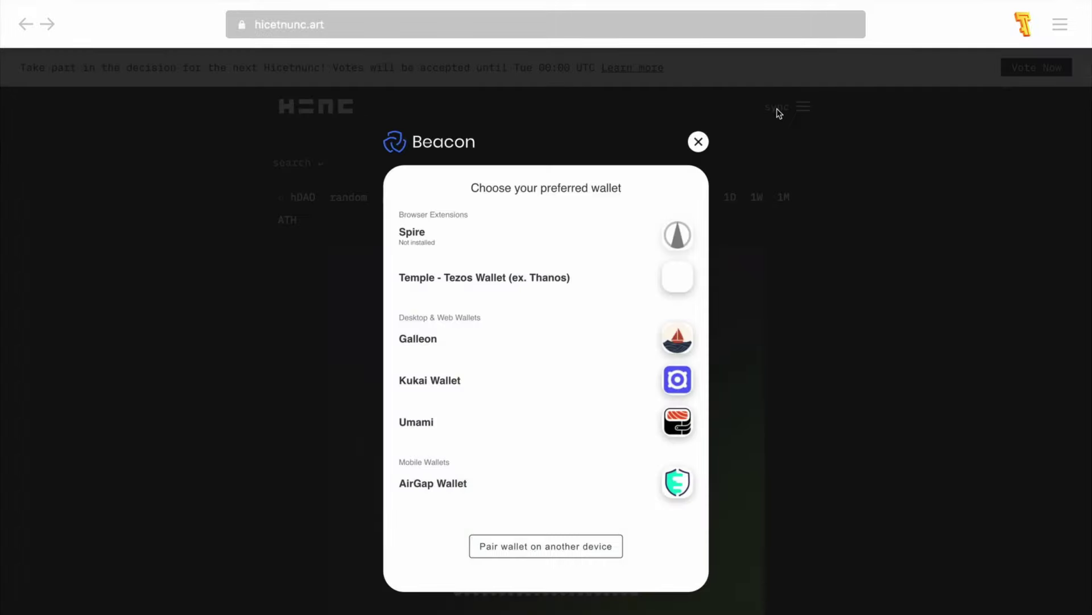
click(551, 287)
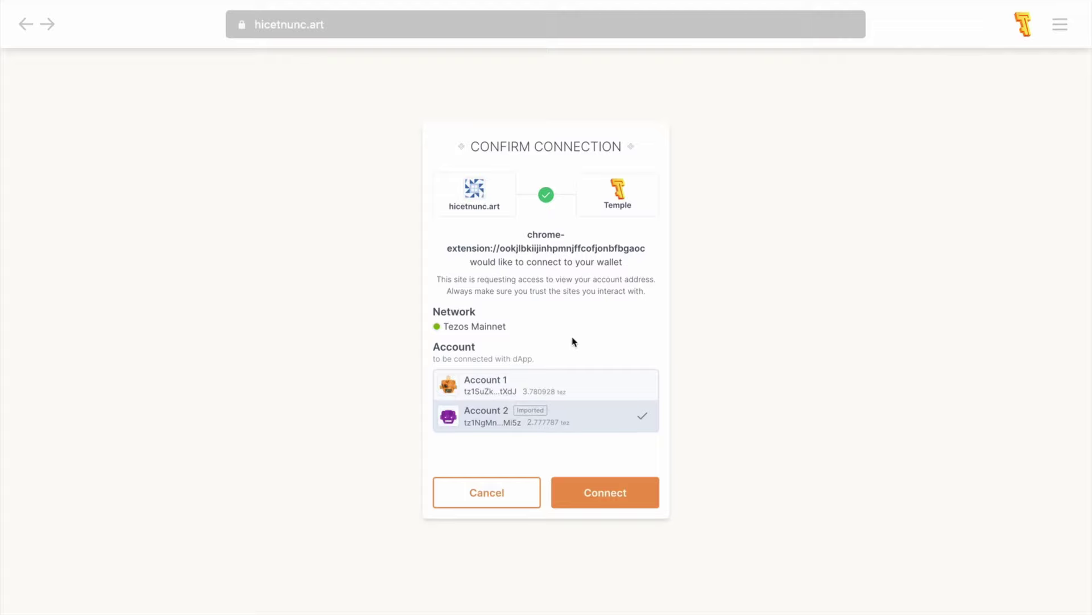
click(597, 492)
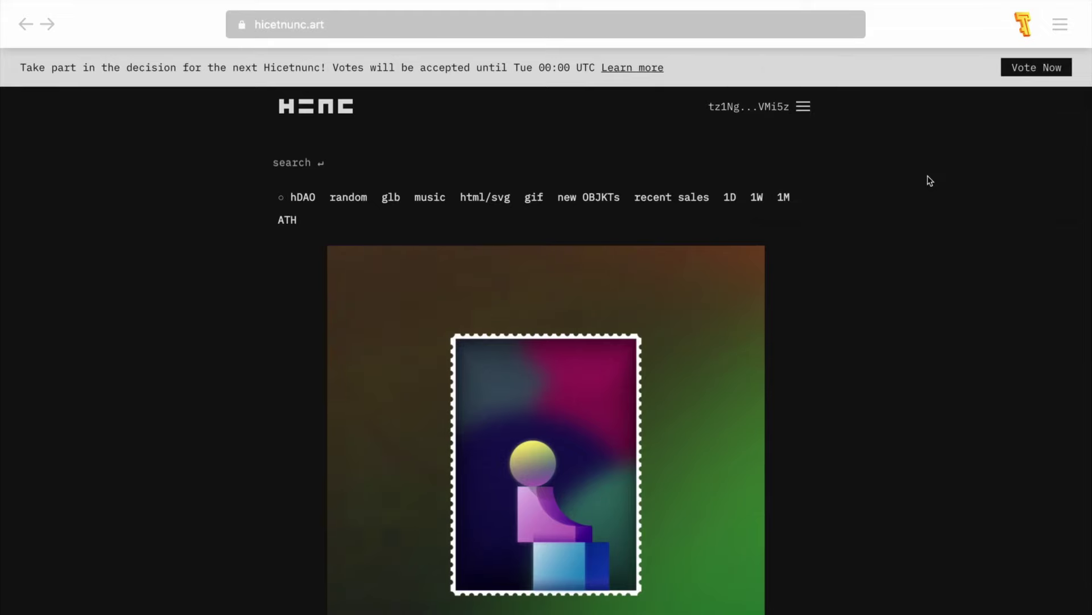
- On the OBJKT (mint) page, enter octo, mad.fish, tags mad.fish and tezos, 1 edition, 15 royalties
click(804, 107)
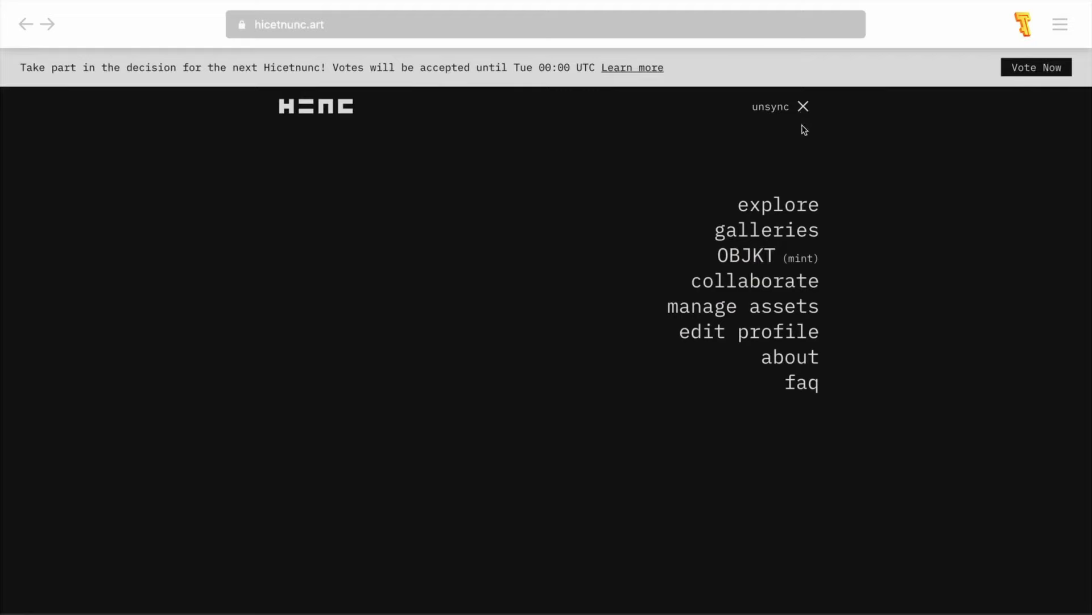
click(766, 259)
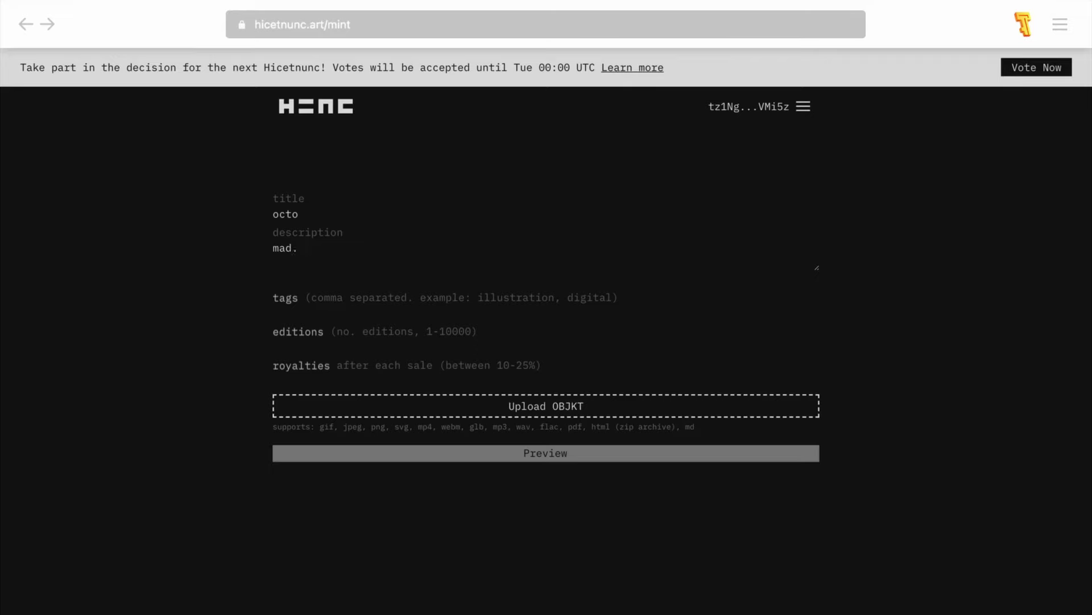
click(285, 297)
text(mad.fish, tezos)
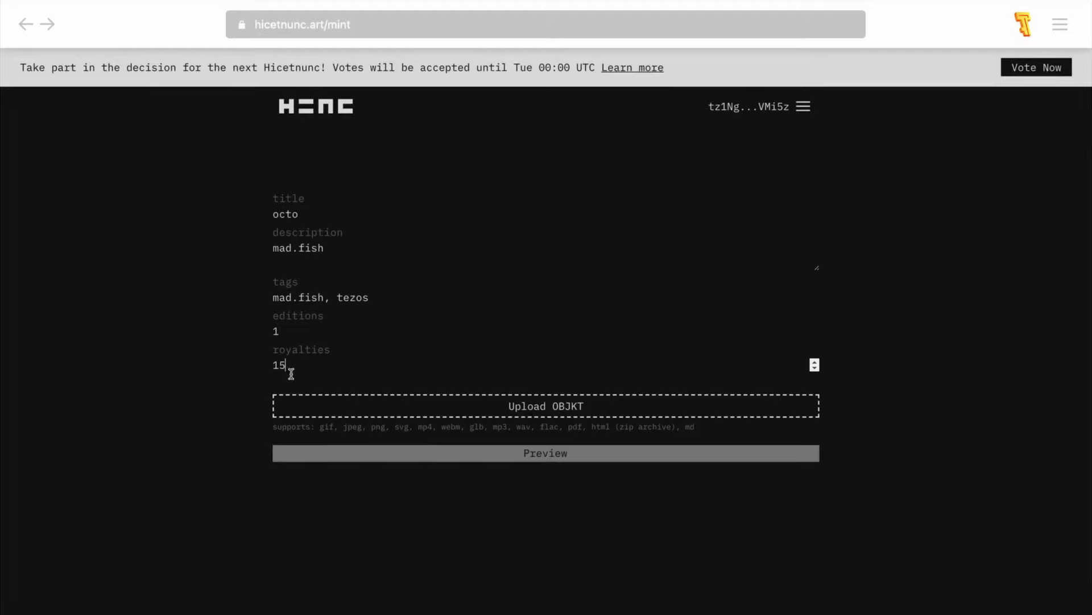
- Upload the mad.fish_4.mp4 video to the mint form
click(538, 409)
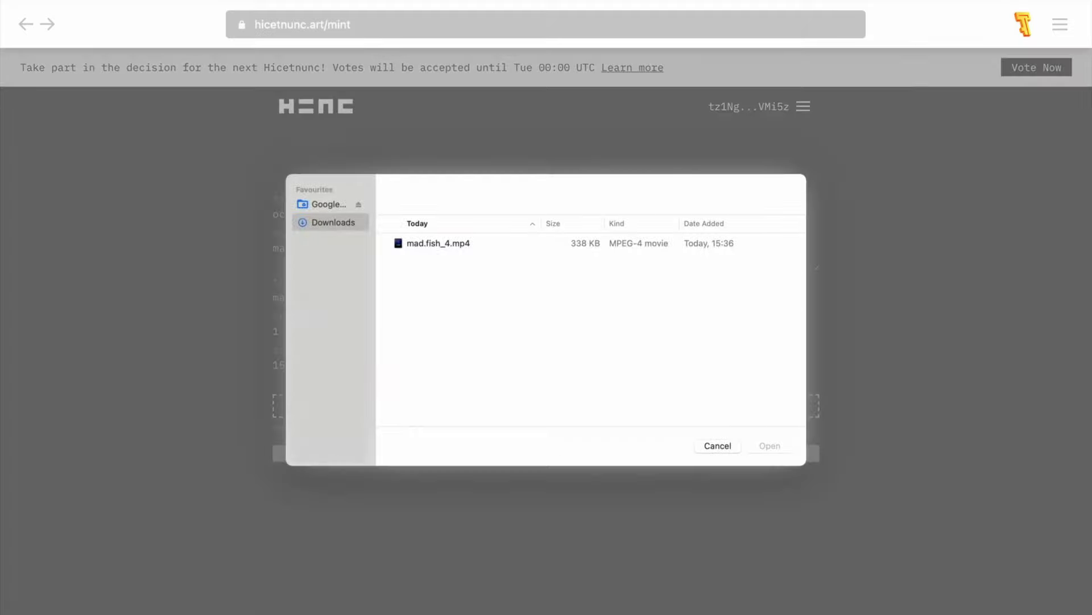
click(438, 243)
click(769, 446)
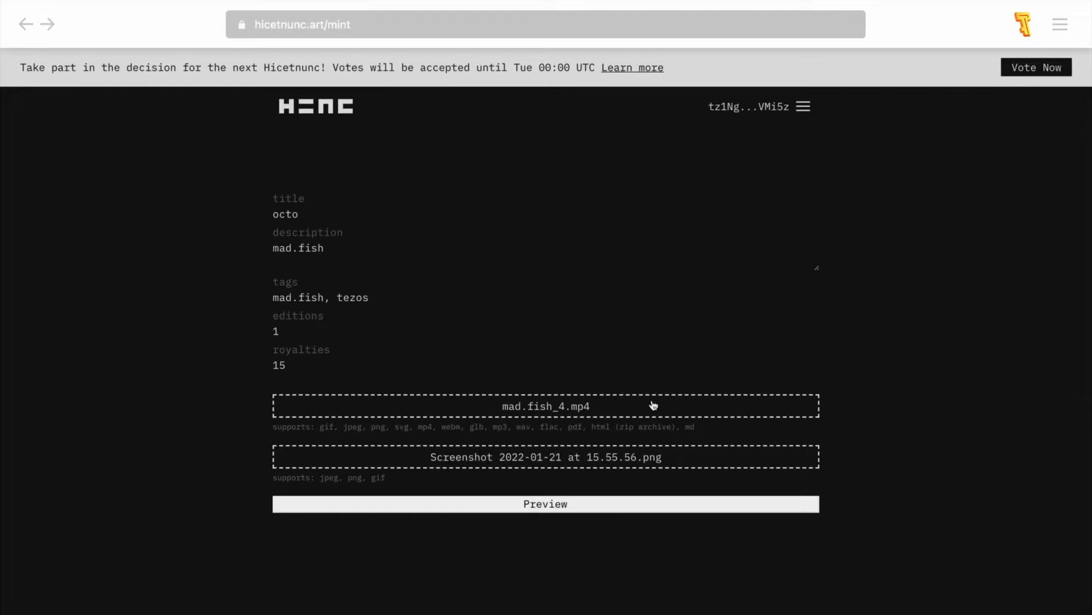
- Preview the octo token and review the octopus animation before minting
click(580, 504)
scroll(611, 452, down, 3)
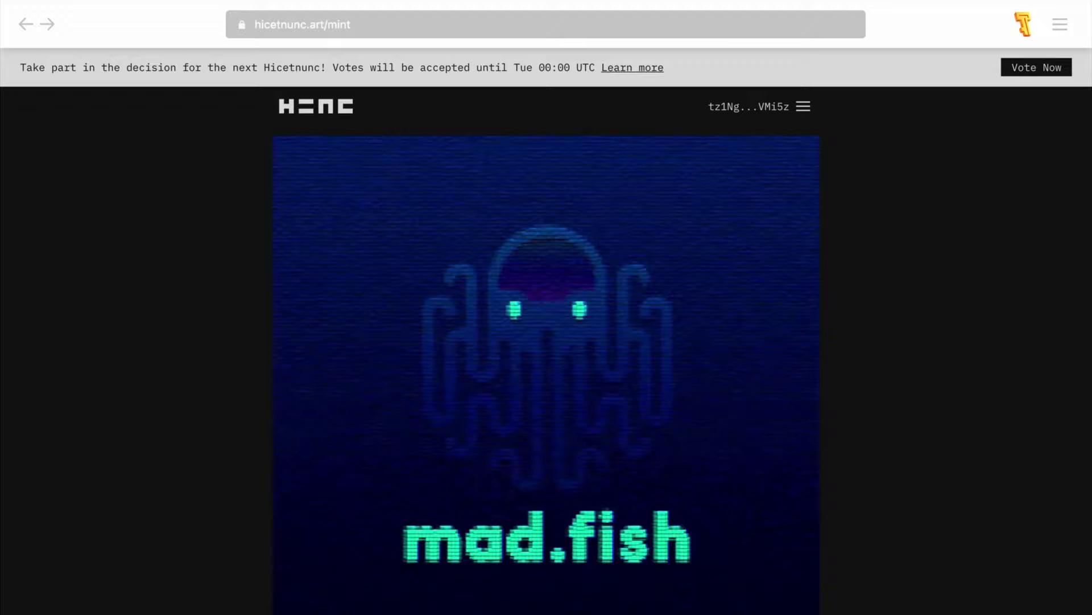
scroll(614, 453, down, 1)
scroll(541, 558, down, 4)
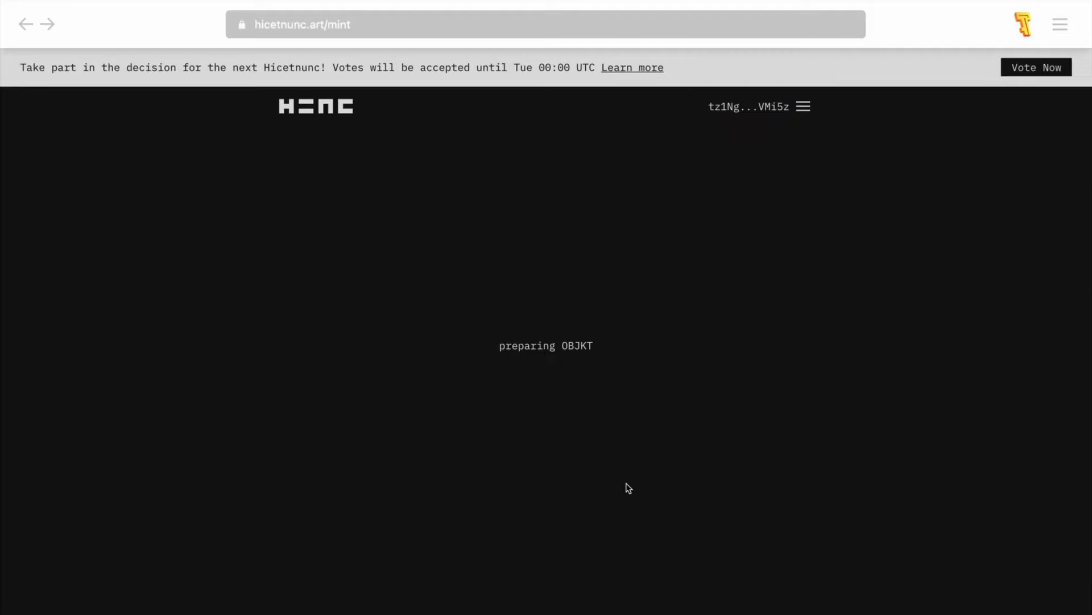
- Open the newly minted mad.fish token from the account's own assets
click(803, 107)
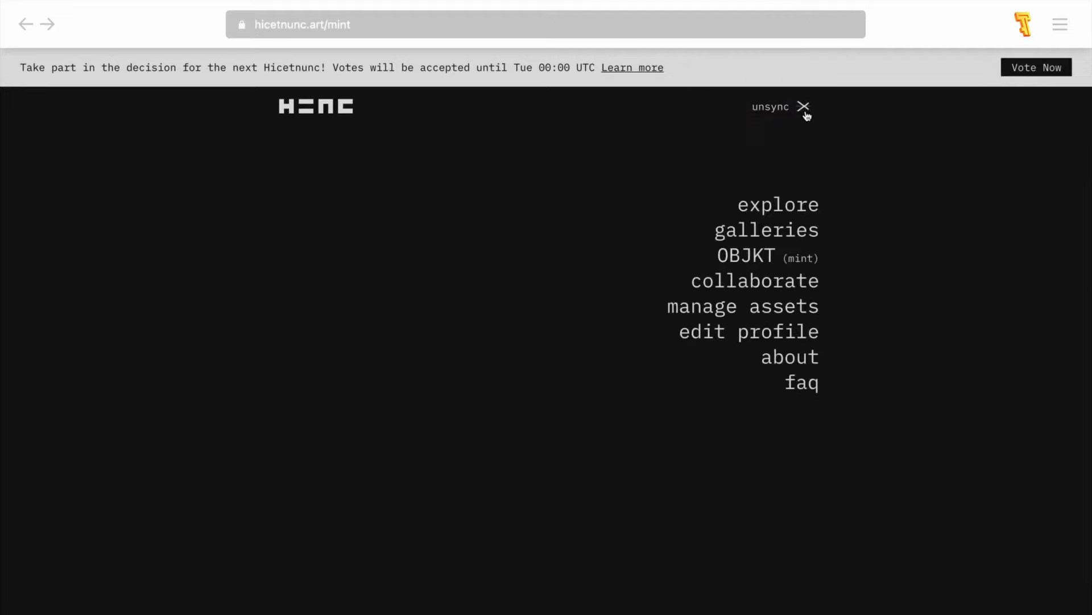
click(786, 315)
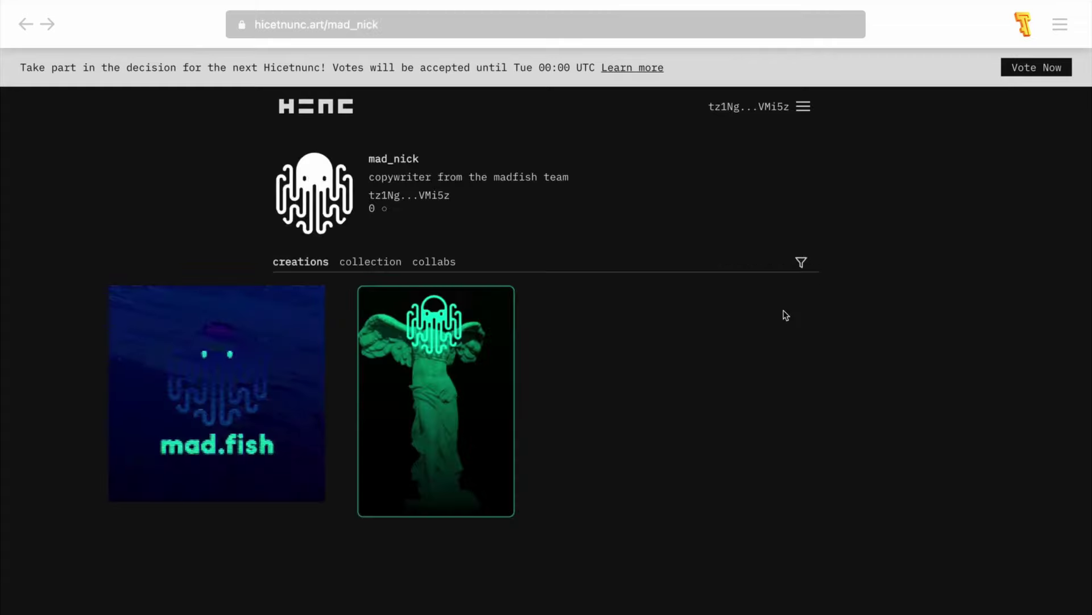
click(251, 358)
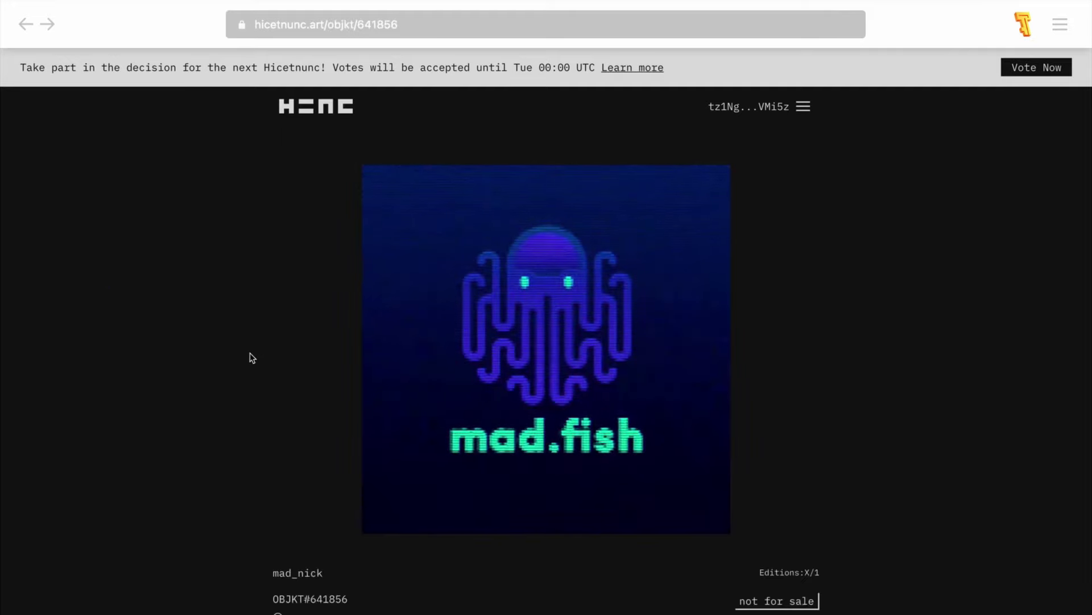
- Swap 1 edition of the token for 420 tez and submit the listing
scroll(251, 354, down, 3)
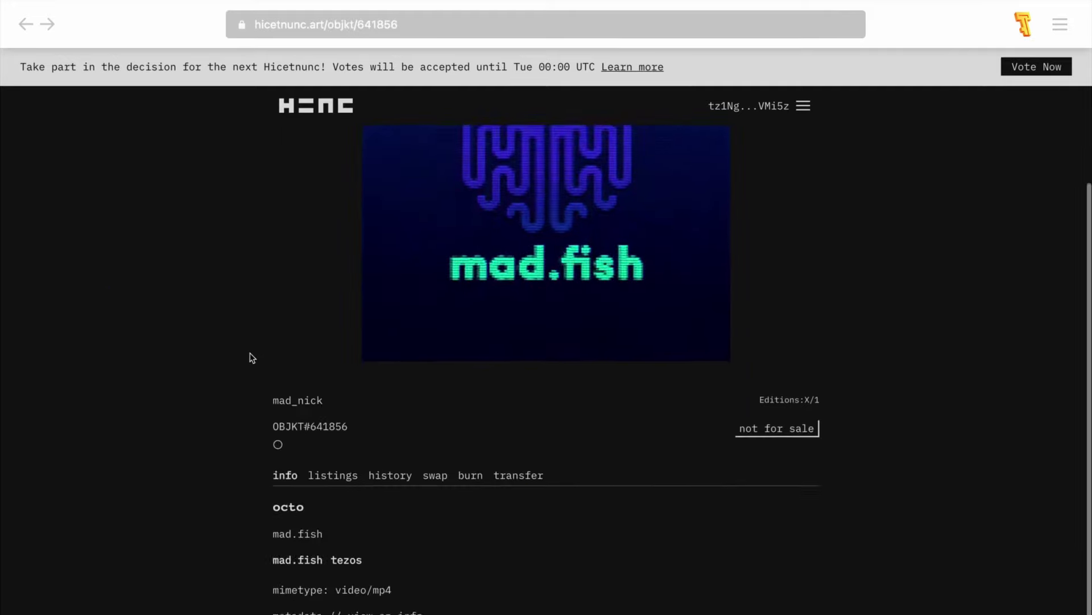
click(428, 478)
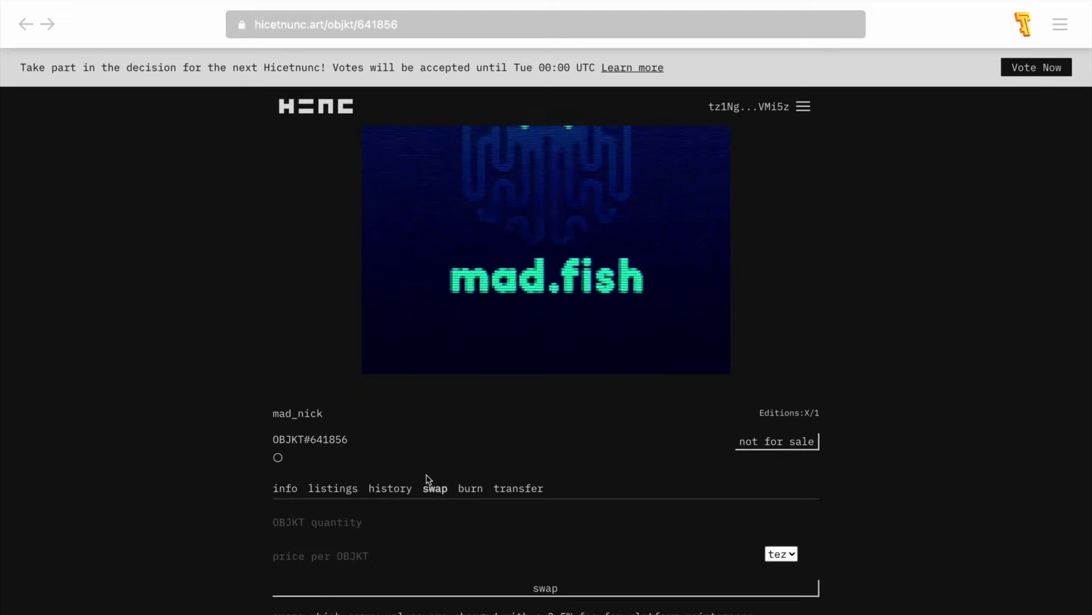
click(342, 521)
text(1)
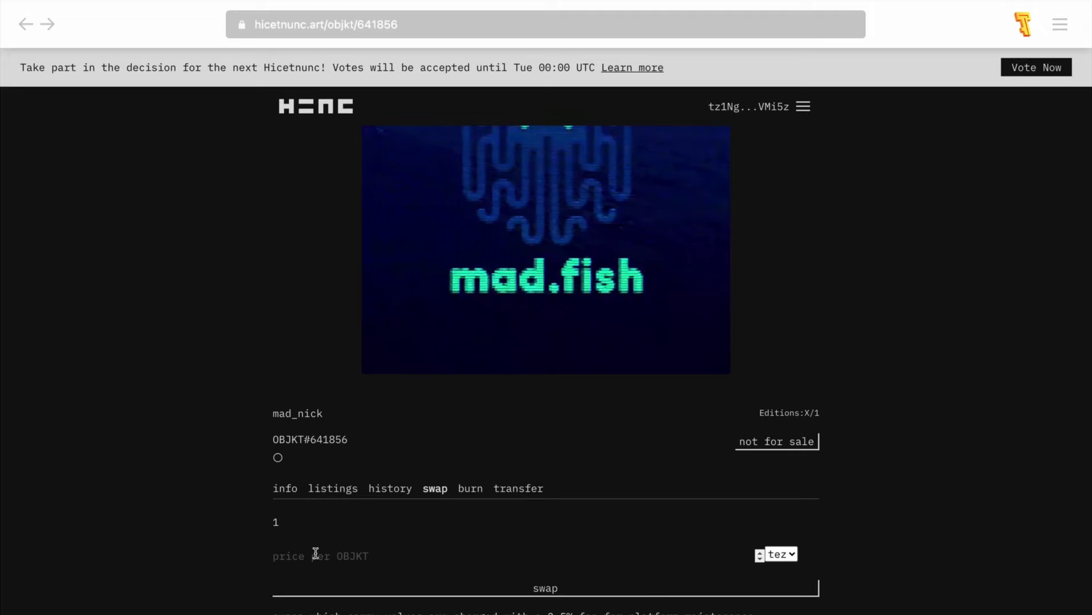
text(420)
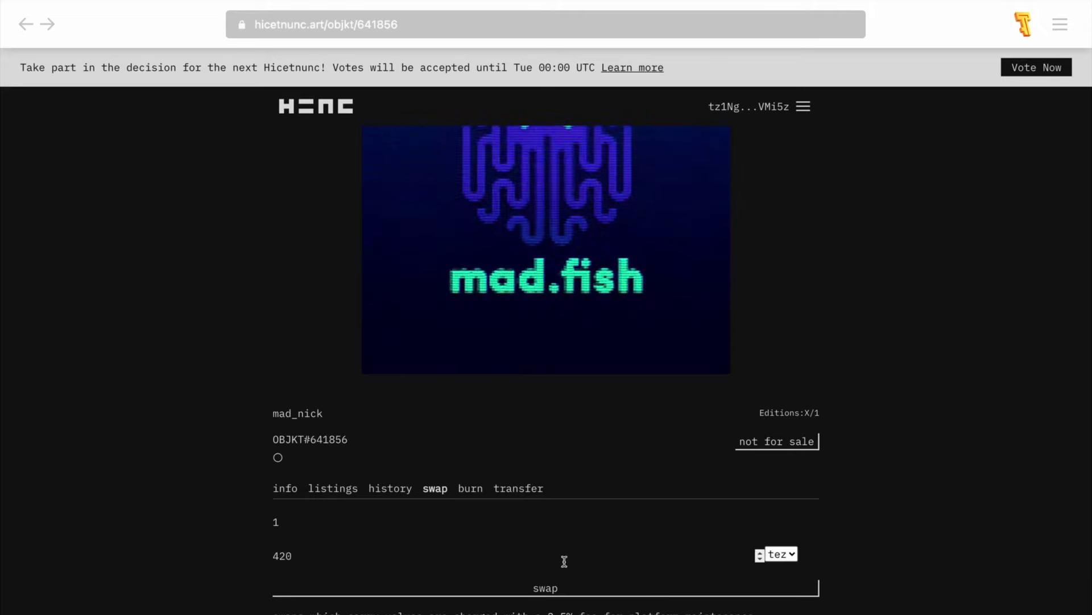
click(550, 592)
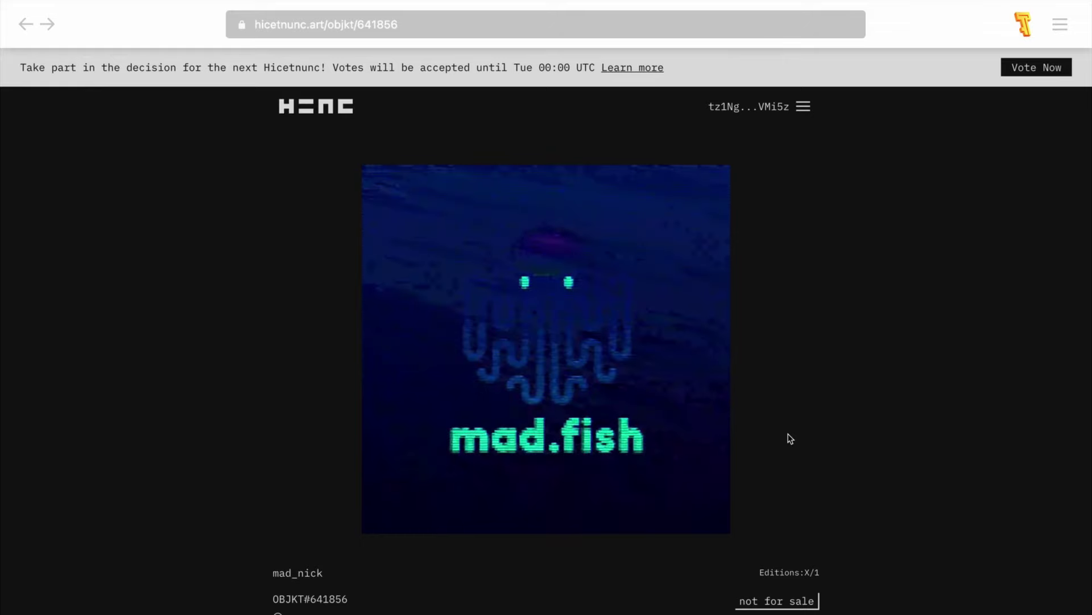
- Go to the edit profile page from the Hic et Nunc menu
click(803, 106)
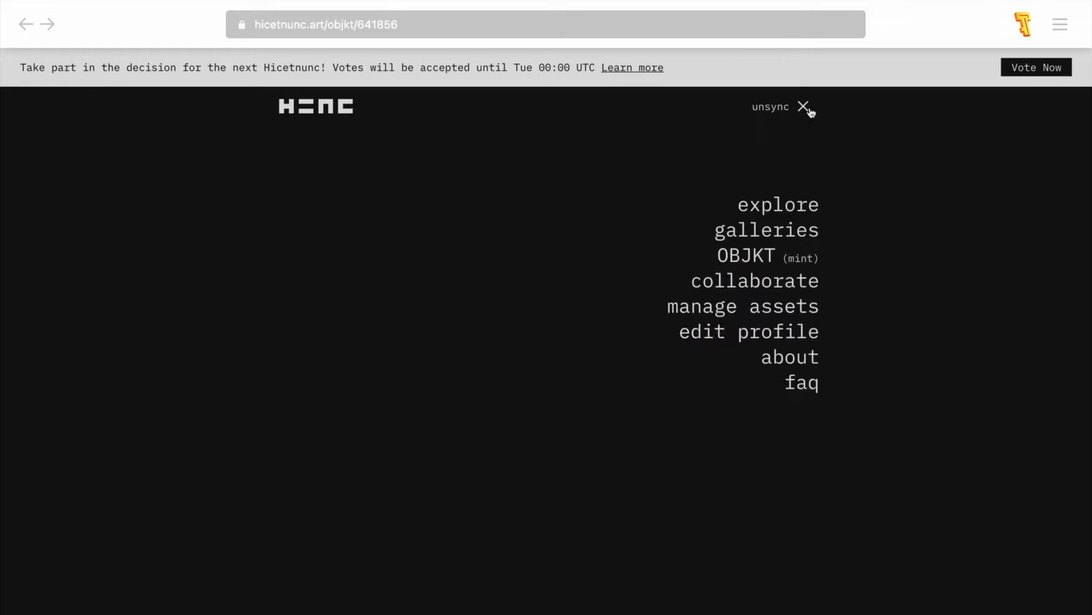
click(790, 340)
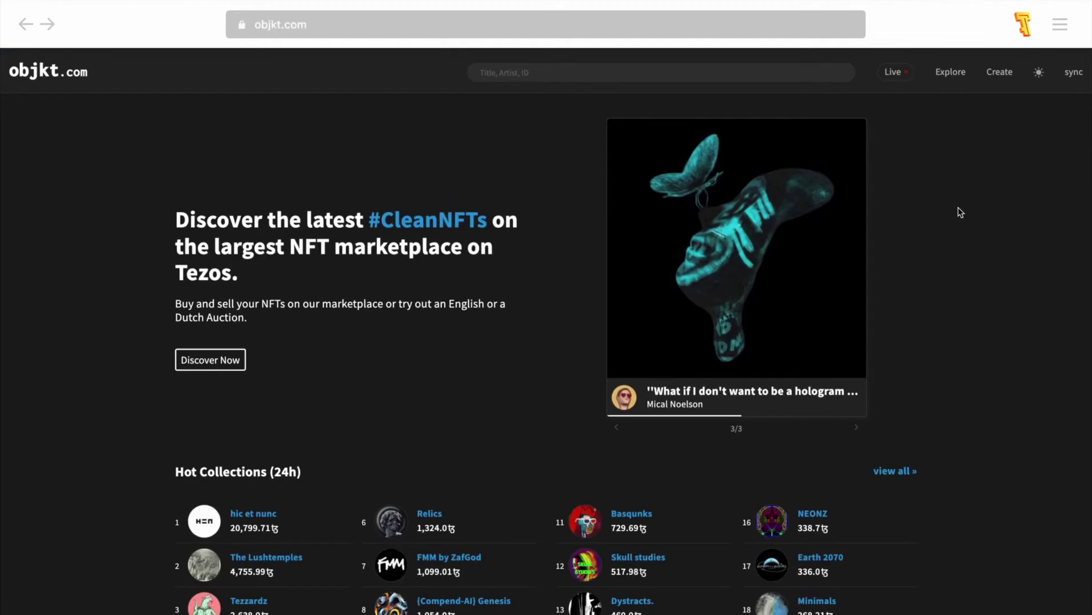
- Sign in to objkt.com with Temple, approving the connection and signing the message
click(1074, 72)
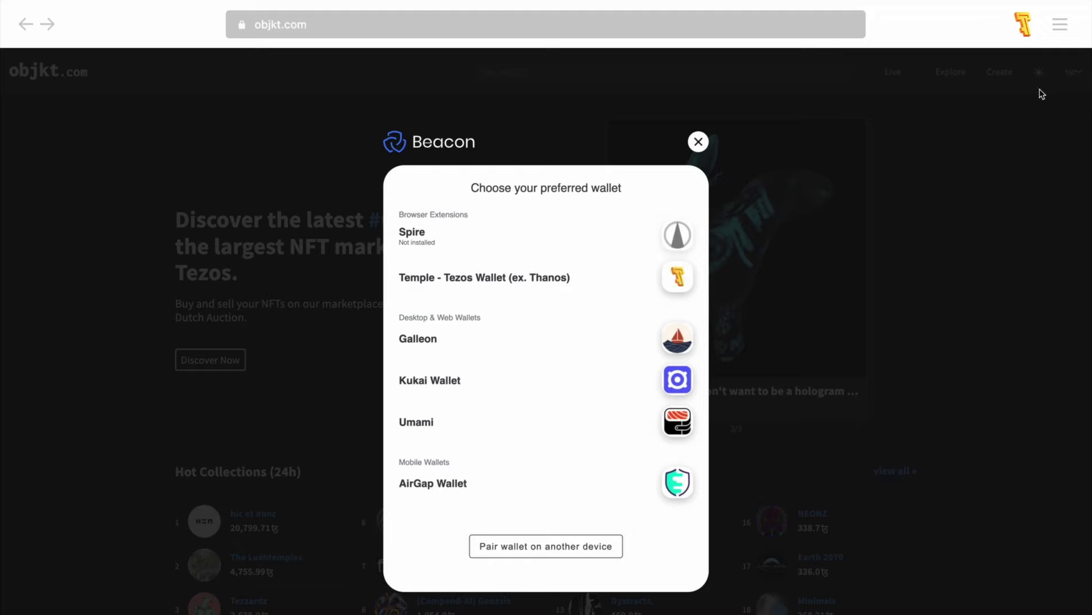
click(677, 279)
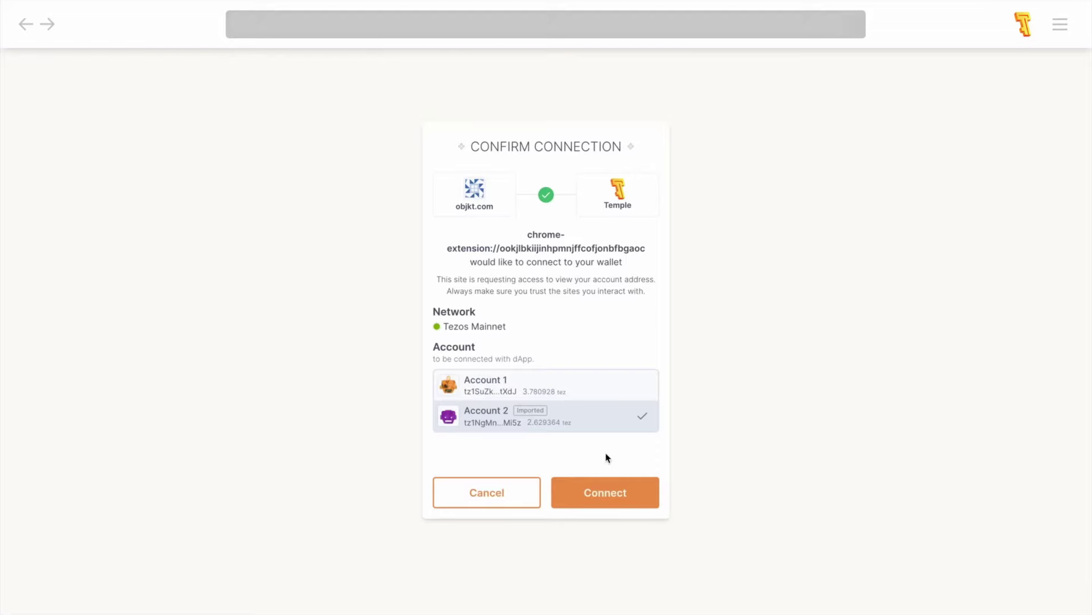
click(604, 489)
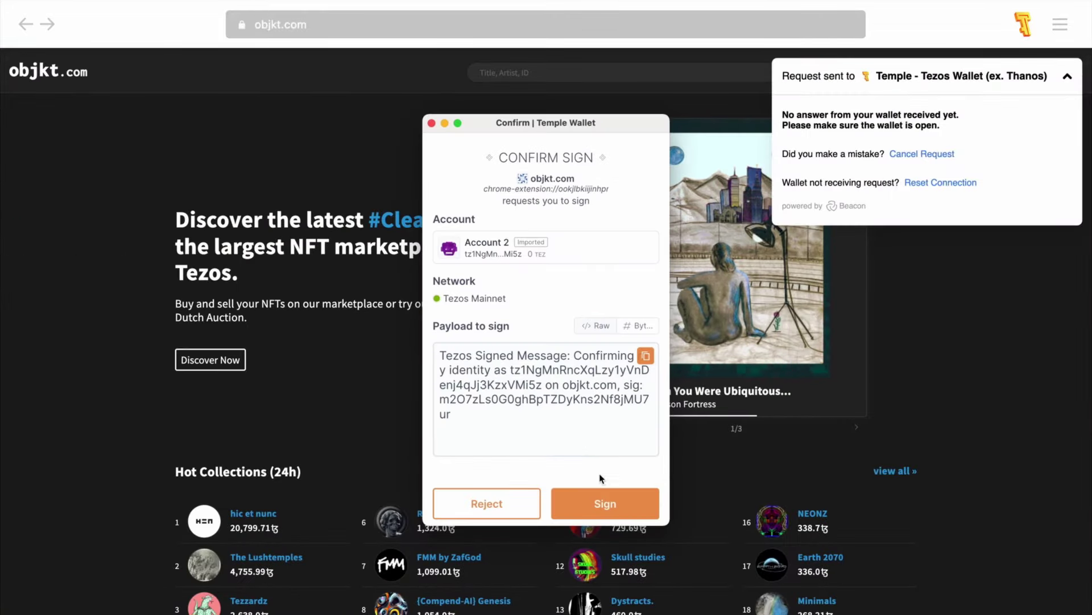
click(603, 493)
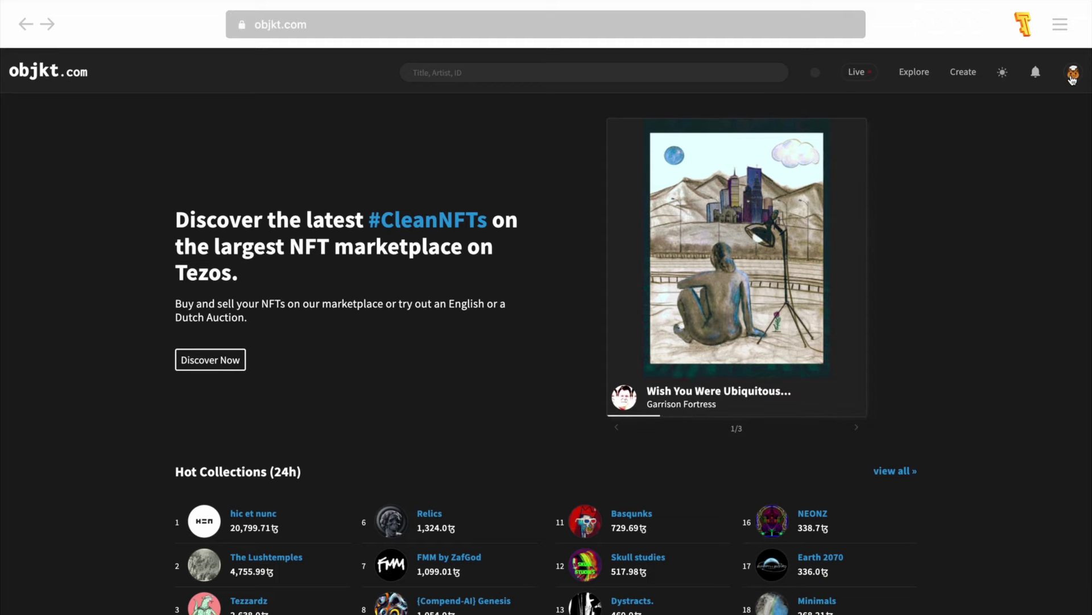
- Check the profile's Owned and Created tokens, then go to the Create New Token page
click(1072, 75)
click(1007, 150)
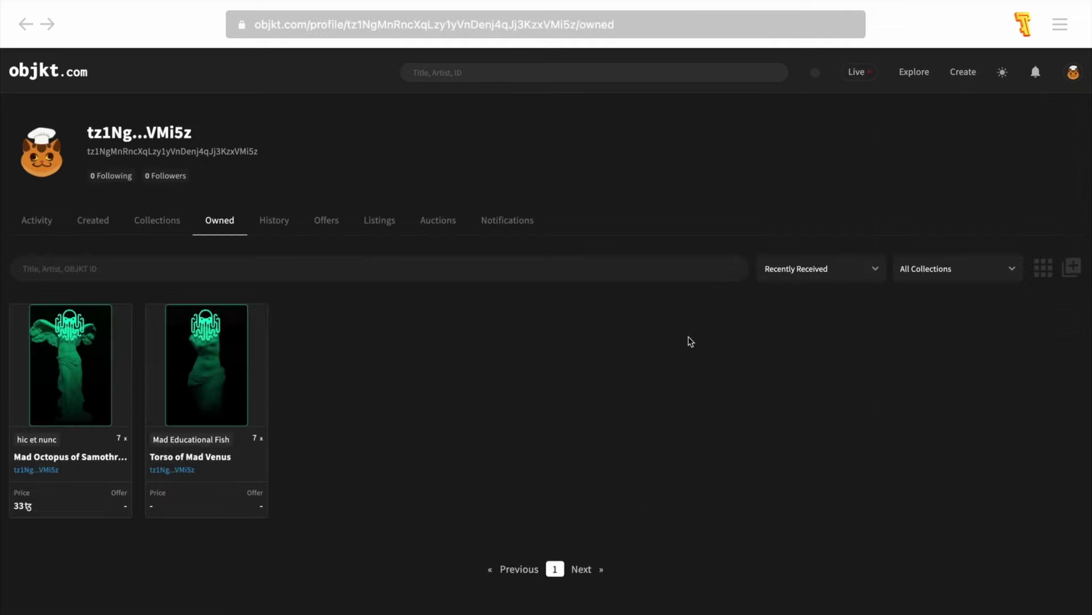
click(95, 224)
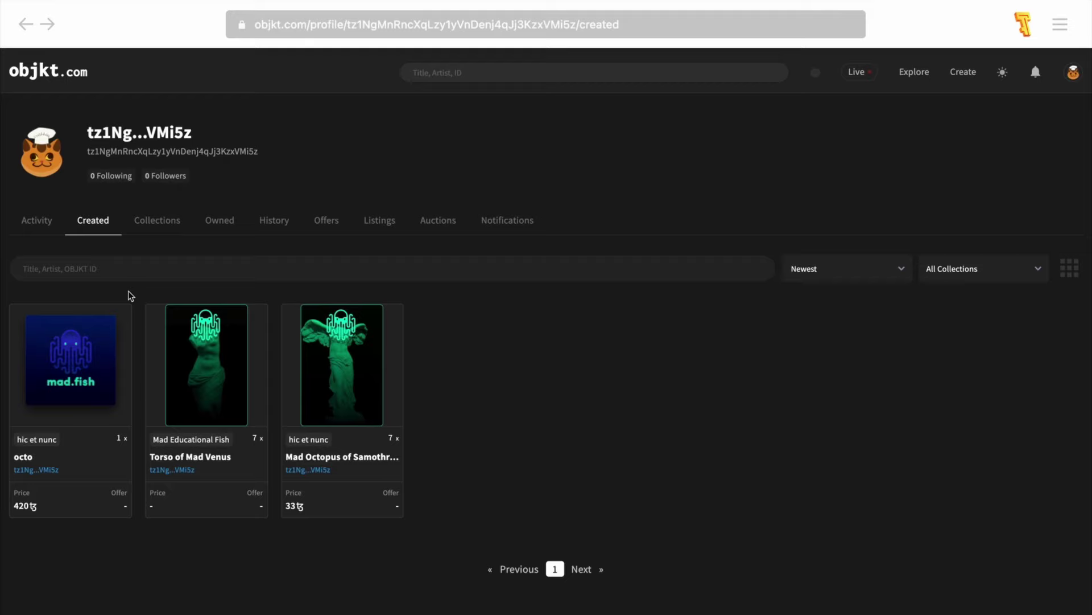
click(973, 79)
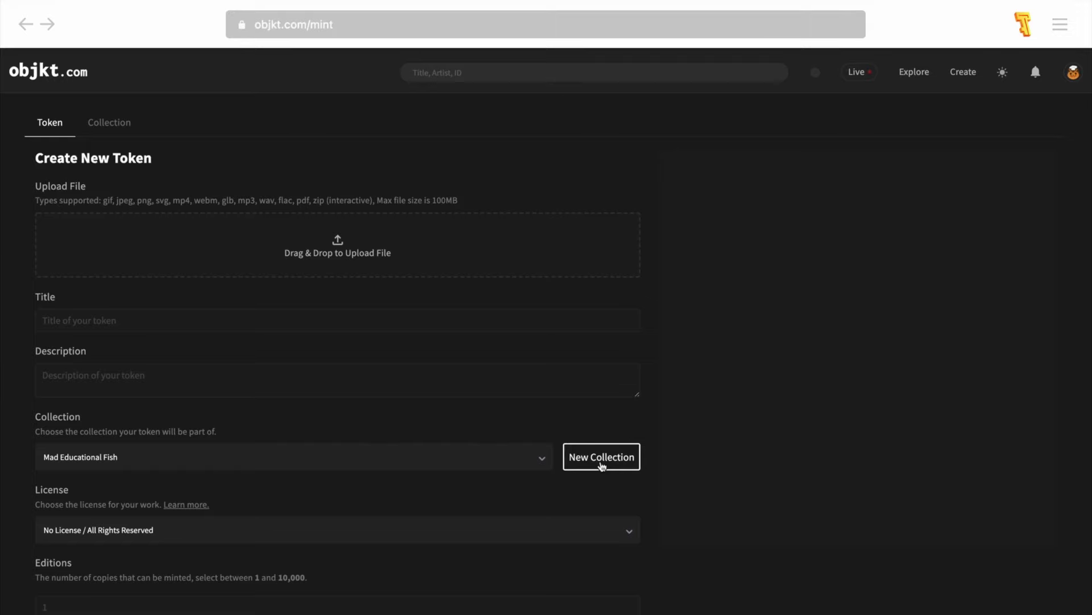
- Start a new collection and attach the octopus screenshot as its image
click(601, 462)
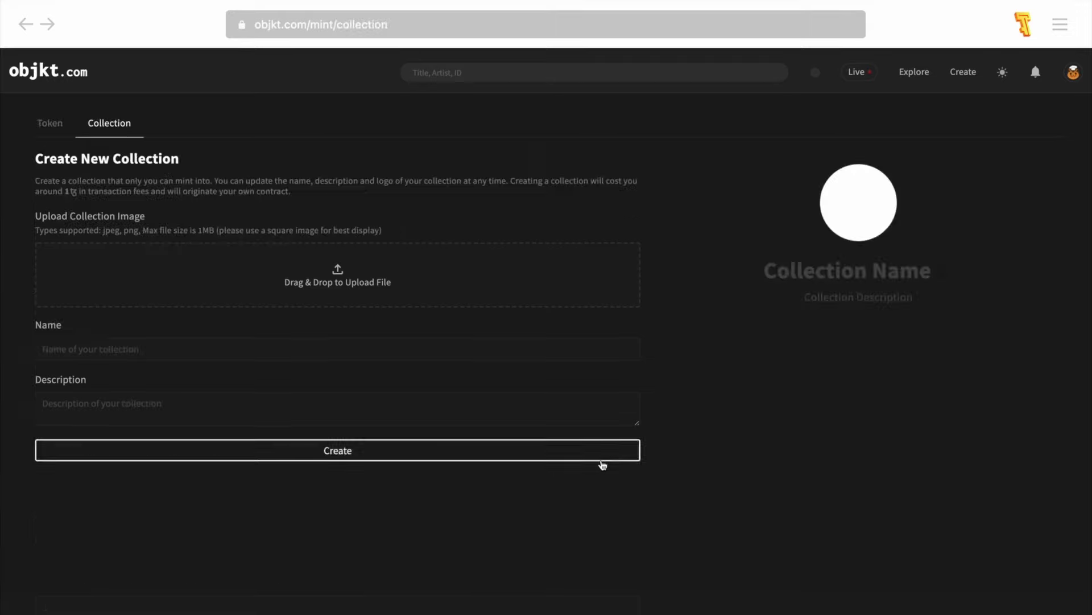
click(350, 275)
click(769, 443)
- Name it 'Educational collection #2', add the YouTube channel link description, and create it
click(228, 349)
text(Educ)
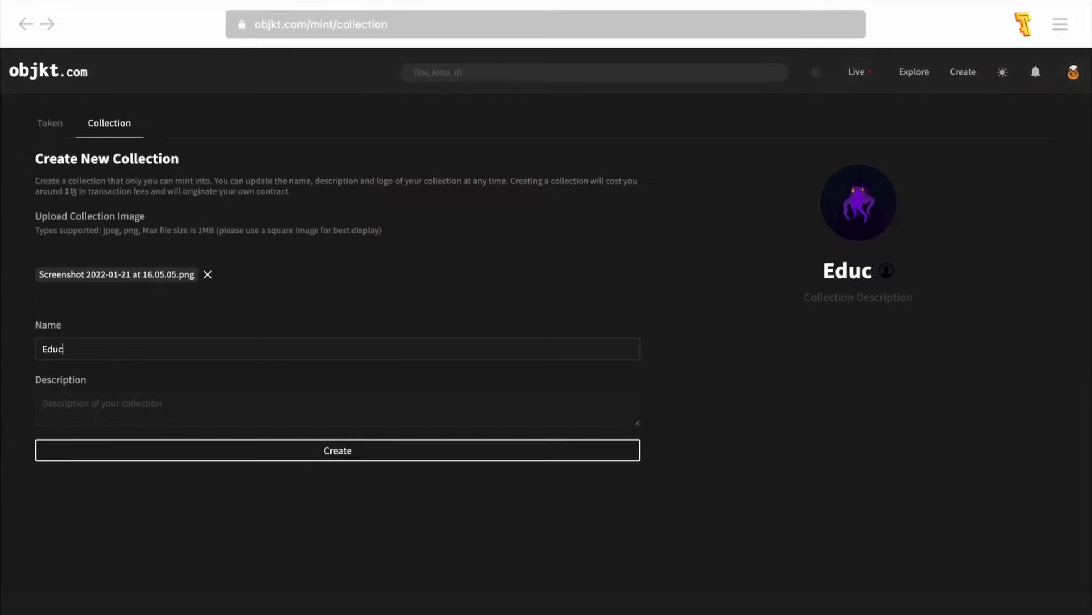
text(ational collection #2)
click(63, 403)
text(Chec)
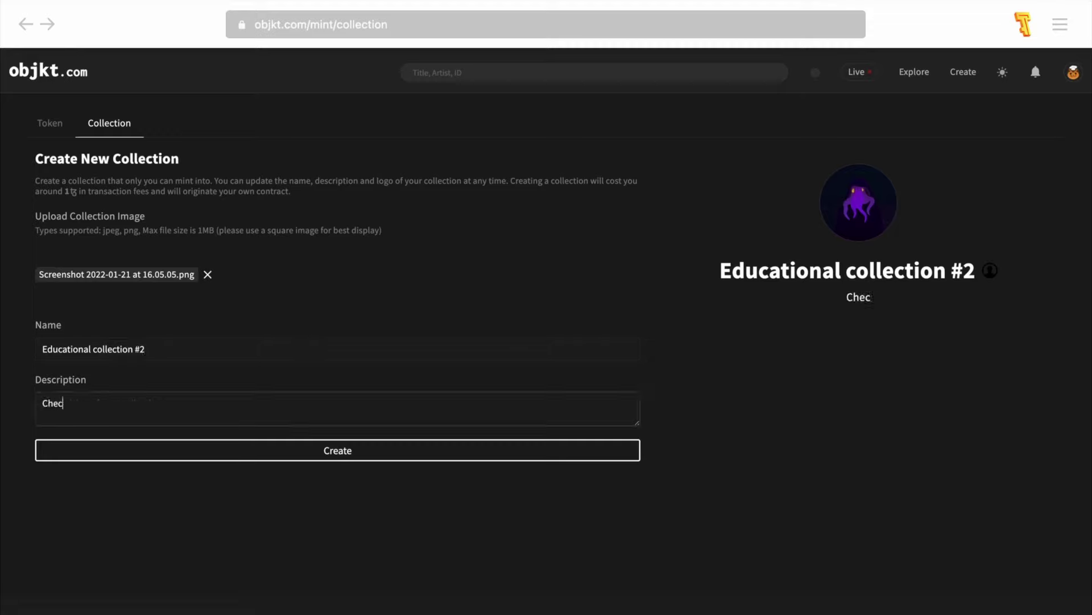
text(k out our YouTube channel:)
text(https://www.youtube.com/channel/UCUp80EXfJEigks3xU5hiwyA)
click(418, 450)
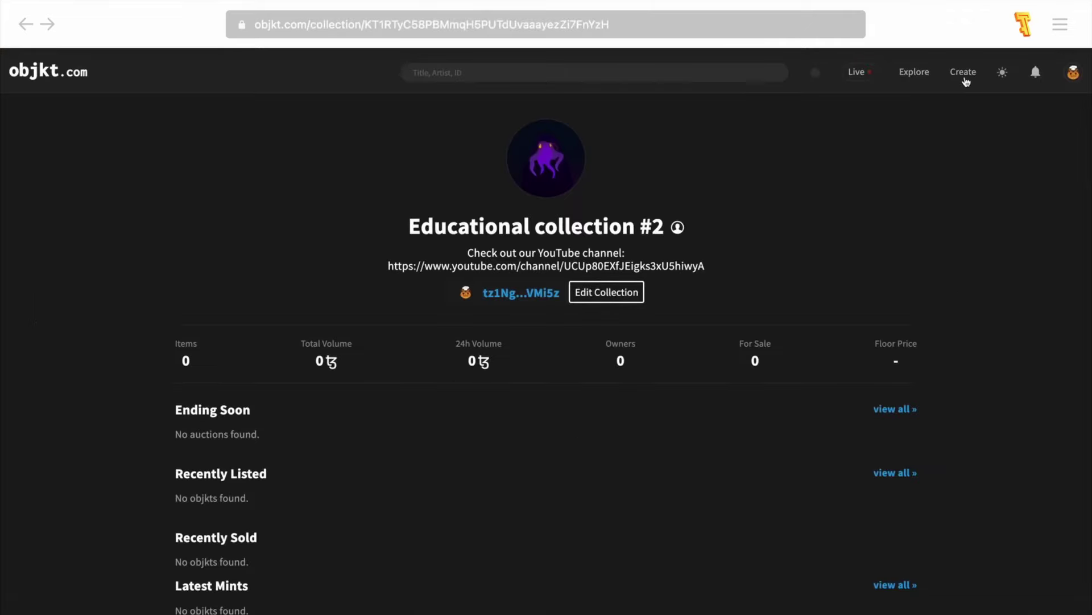
- Upload mad.fish_4.mp4 and enter title 'octo' and description 'mad.fish'
click(964, 73)
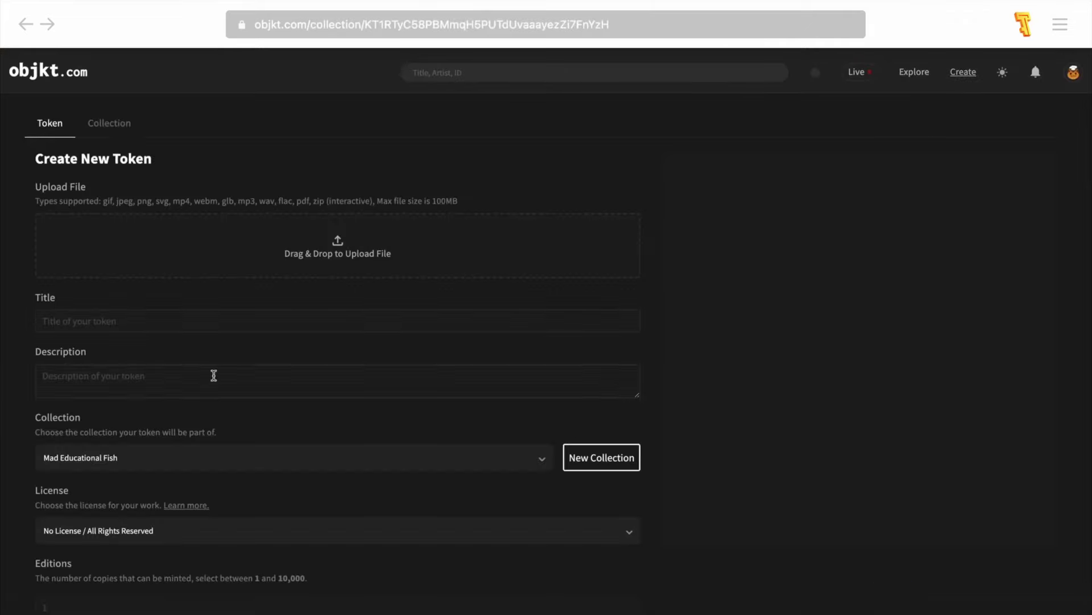
click(336, 244)
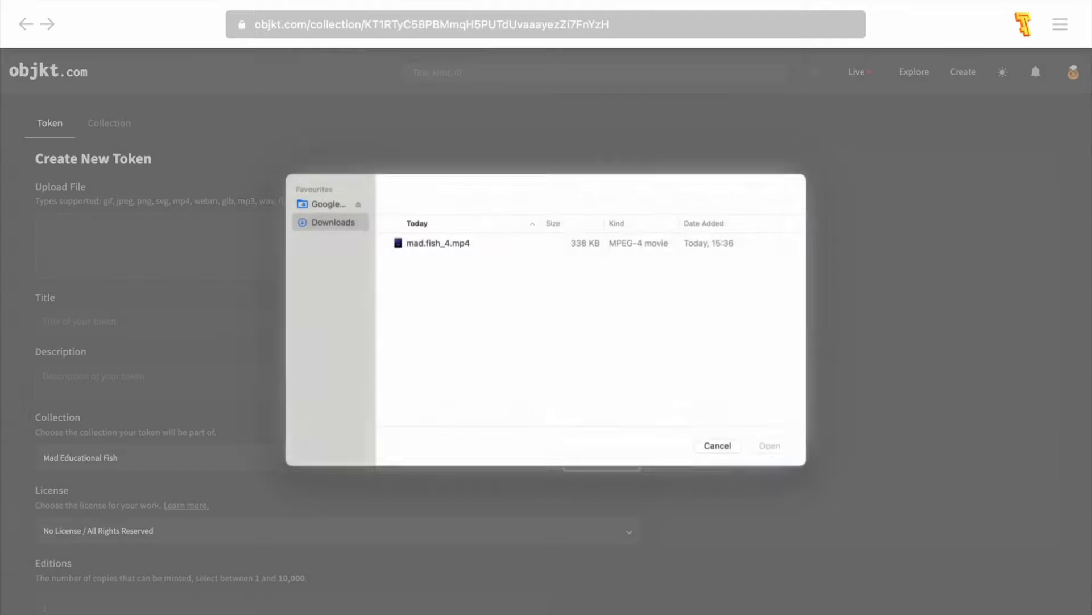
double_click(517, 244)
scroll(333, 314, down, 4)
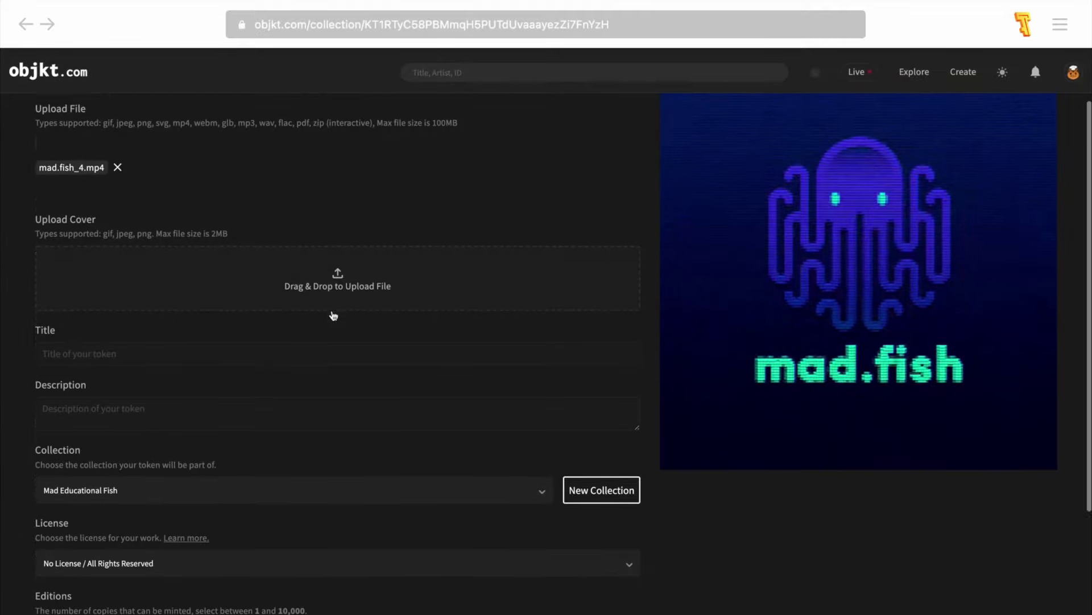
click(333, 311)
text(octo)
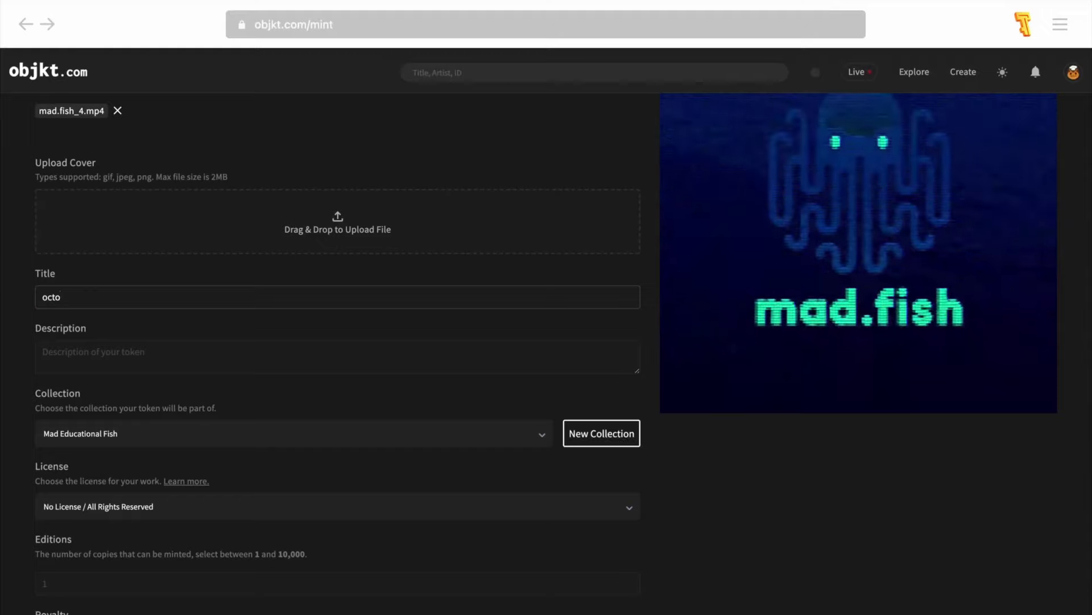
key(Tab)
text(mad.fish)
- Set CC-BY licence, 1 edition and 15% royalty, then mint and confirm in Temple
scroll(251, 358, down, 4)
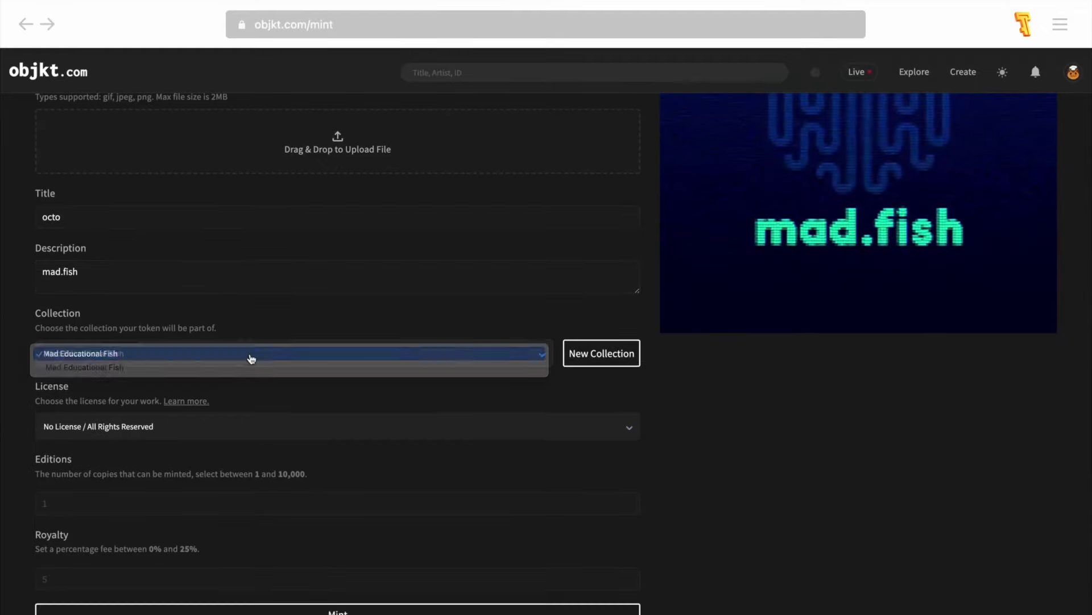
click(206, 372)
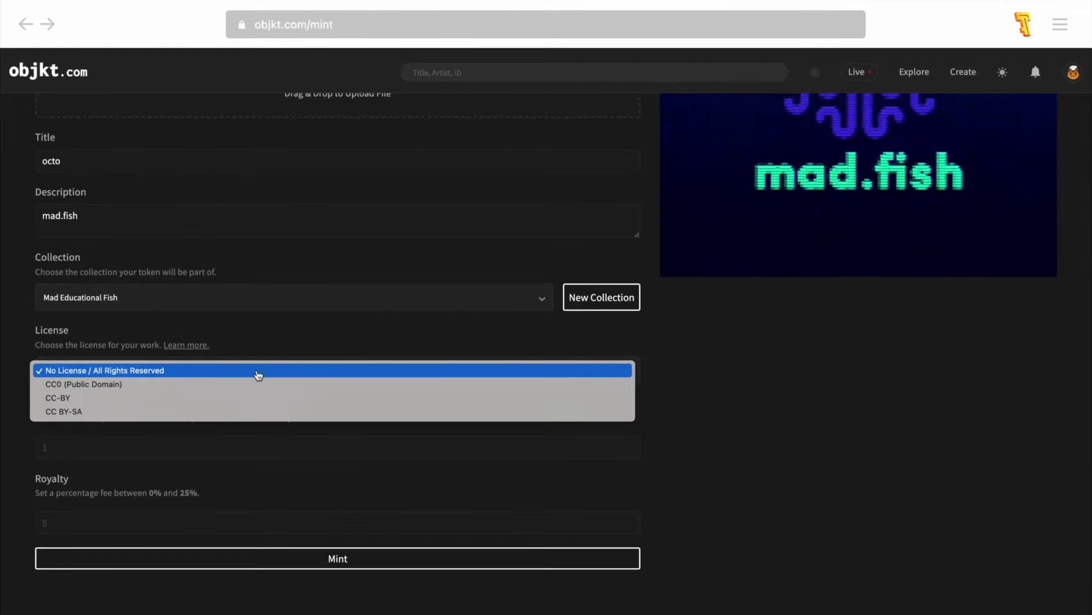
click(257, 398)
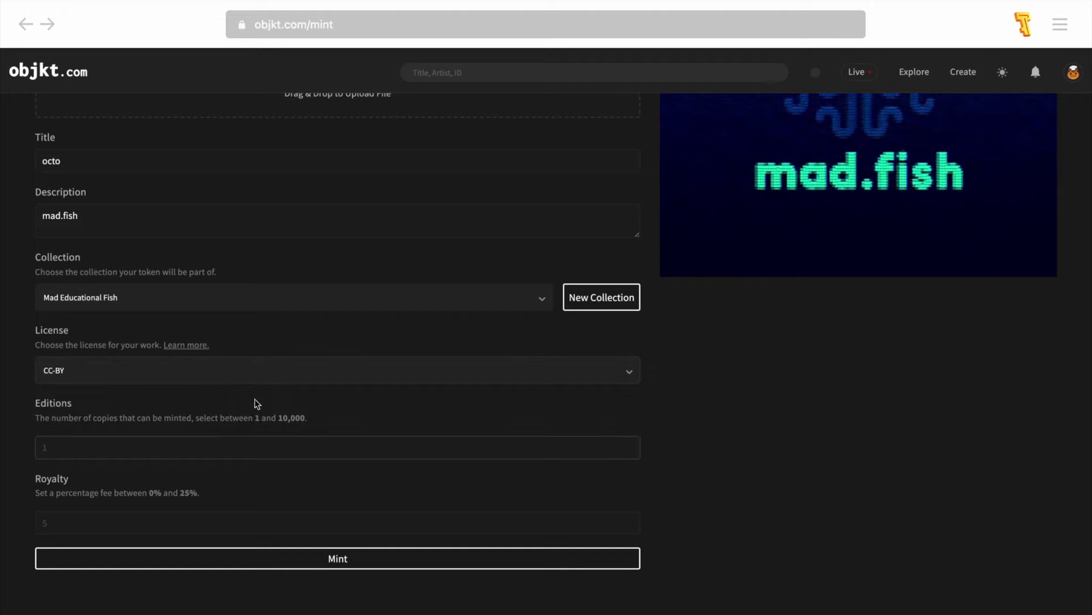
click(259, 441)
text(1)
click(247, 522)
text(15)
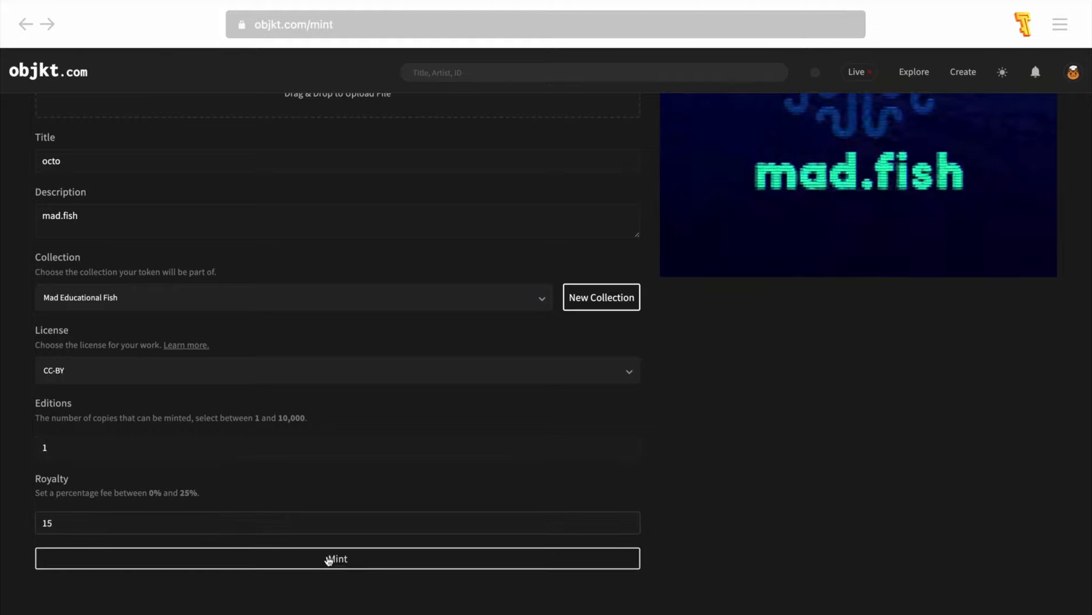
click(329, 559)
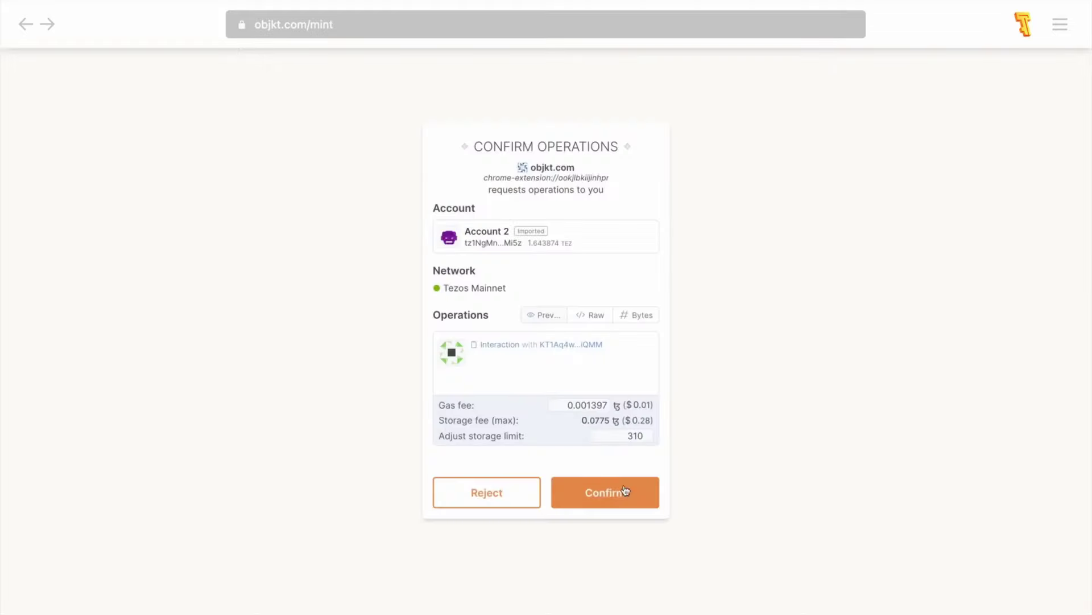
click(626, 491)
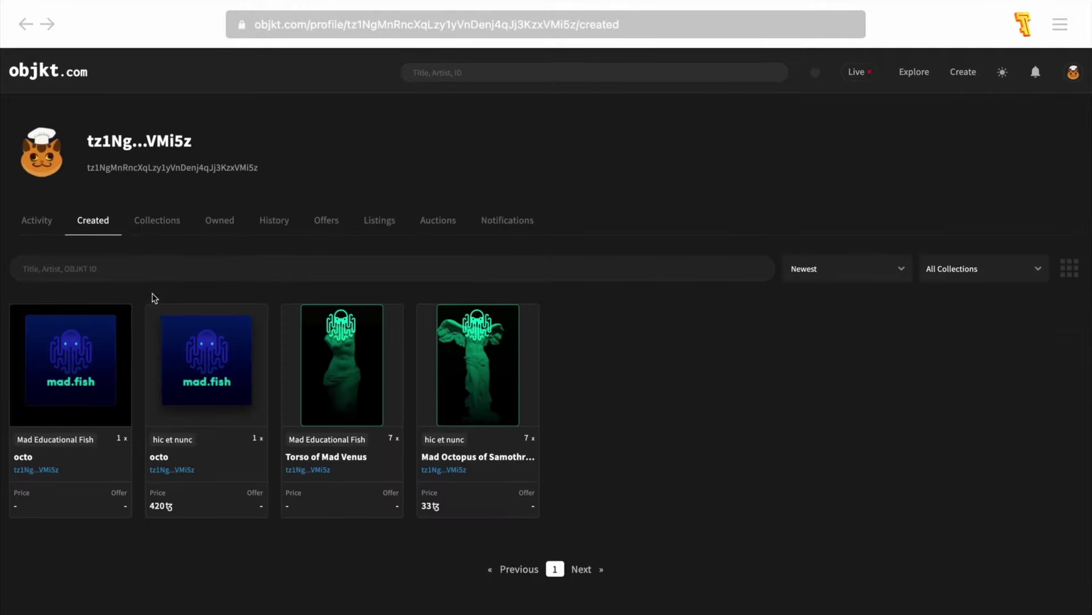
- Open the octo token from the Created tab and view its Actions tab
click(90, 361)
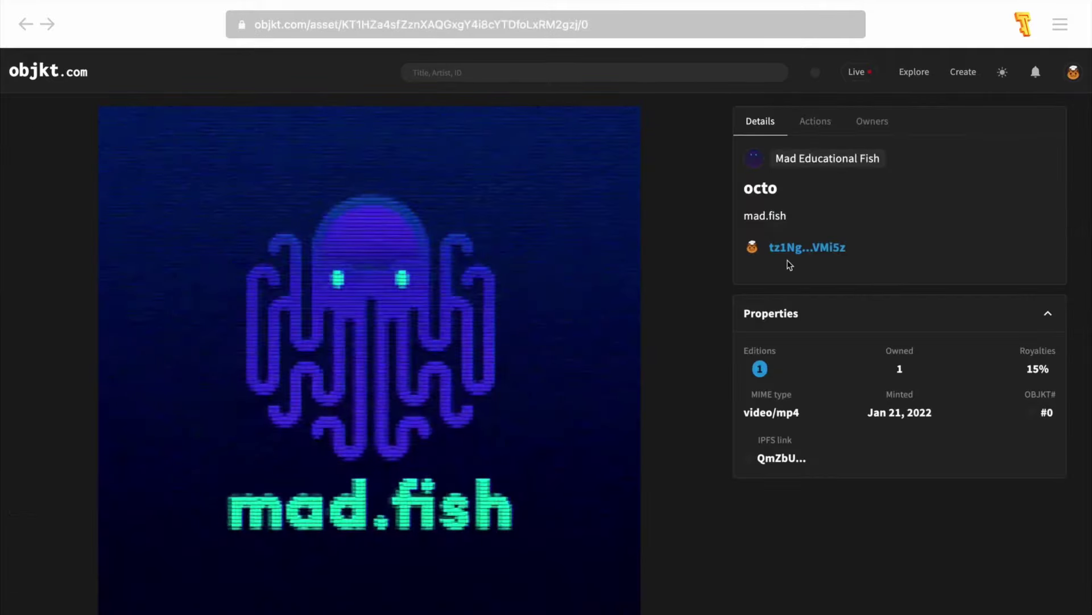
click(822, 129)
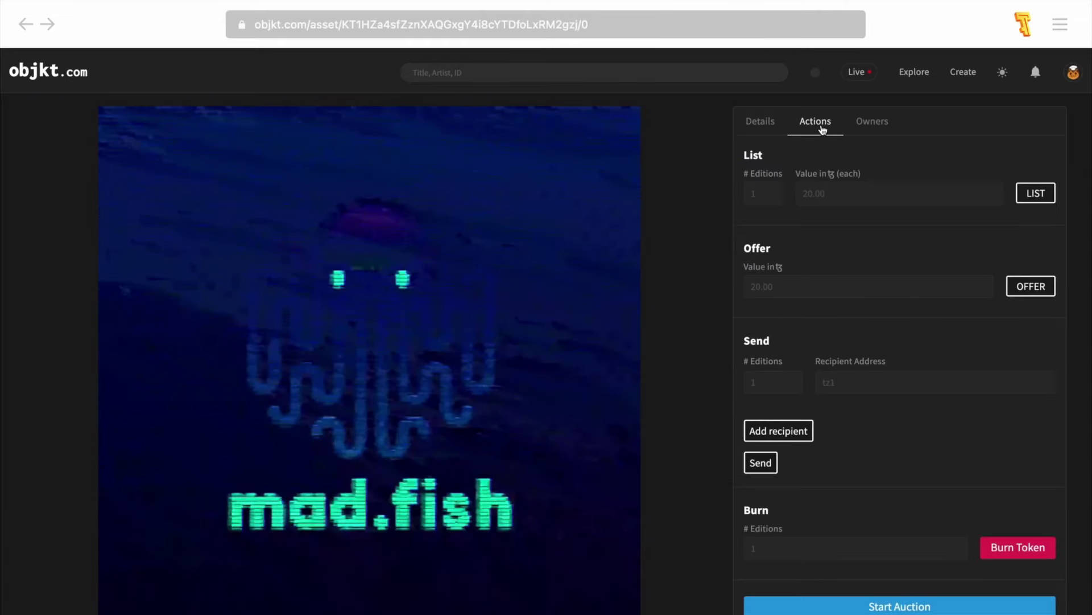